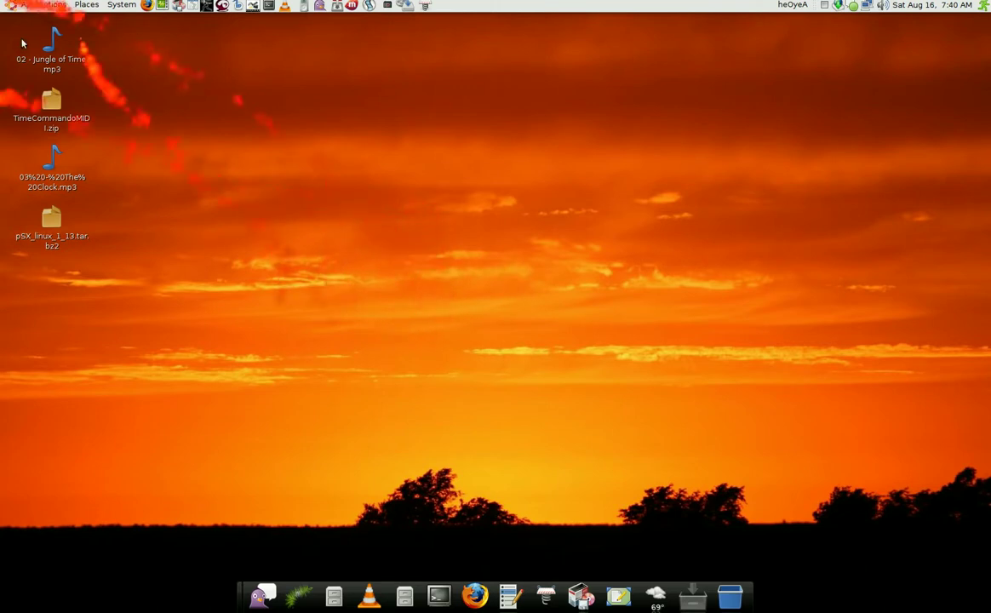
- Open the GNOME Applications menu from the top panel
{"action": "scroll", "coordinate": [22, 34], "scroll_direction": "up", "scroll_amount": 5, "text": "super"}
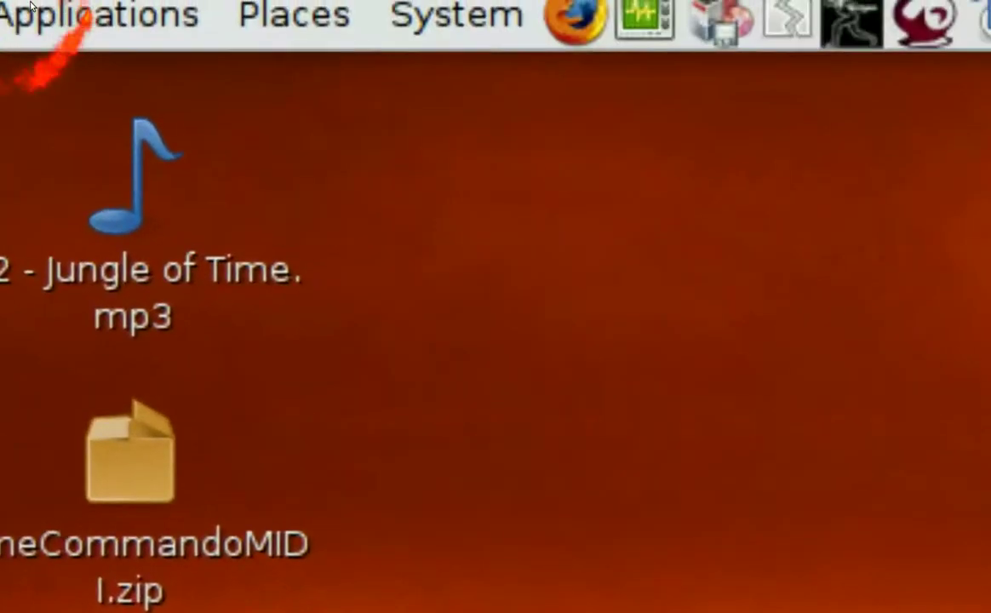
{"action": "left_click", "coordinate": [31, 7]}
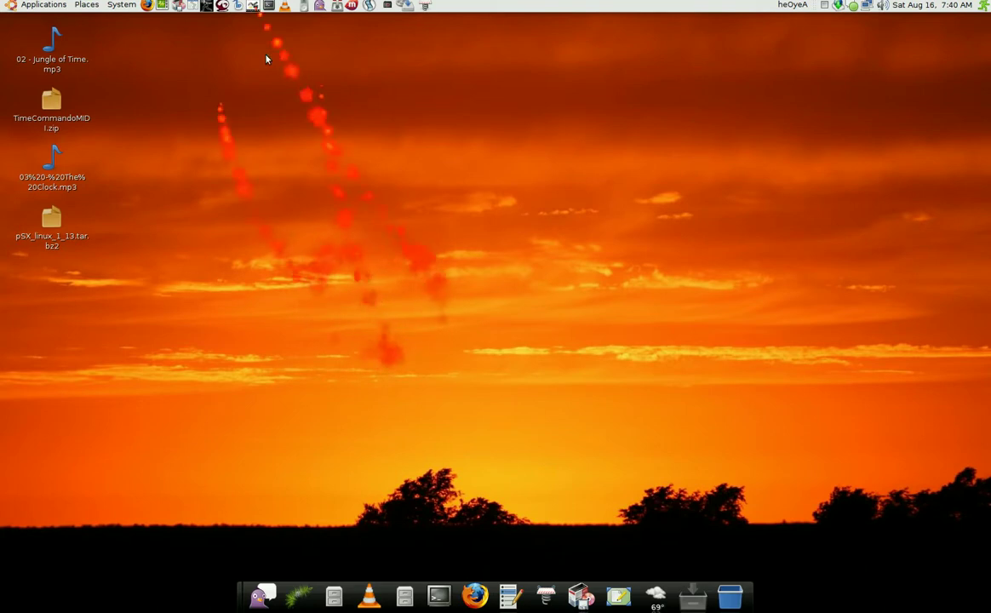
- Open a terminal, move it down-left, and enter 'banshe' at the prompt without running it
{"action": "left_click", "coordinate": [269, 6]}
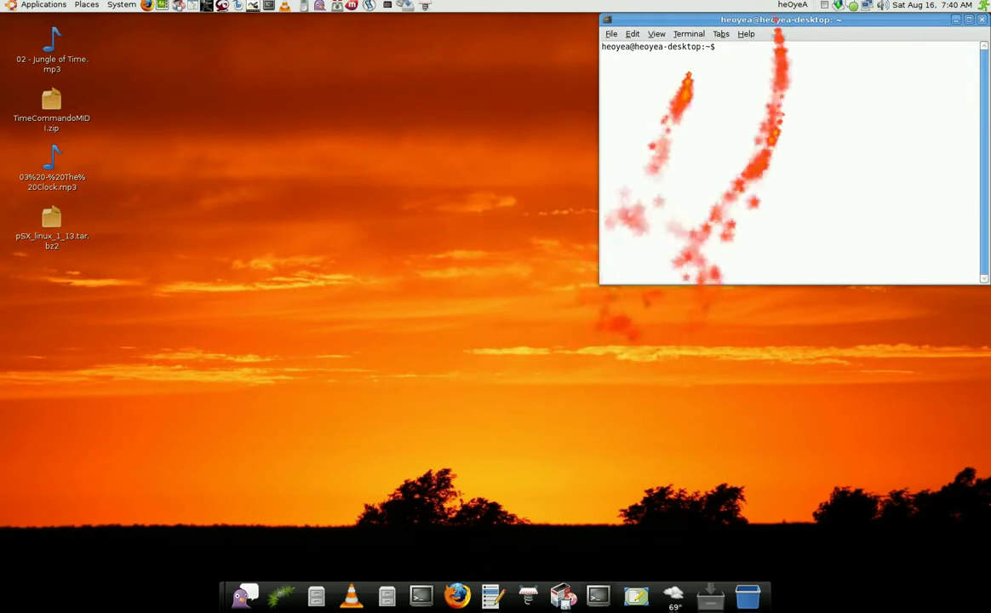
{"action": "left_click_drag", "start_coordinate": [767, 21], "coordinate": [681, 144]}
{"action": "scroll", "coordinate": [656, 166], "scroll_direction": "up", "scroll_amount": 3}
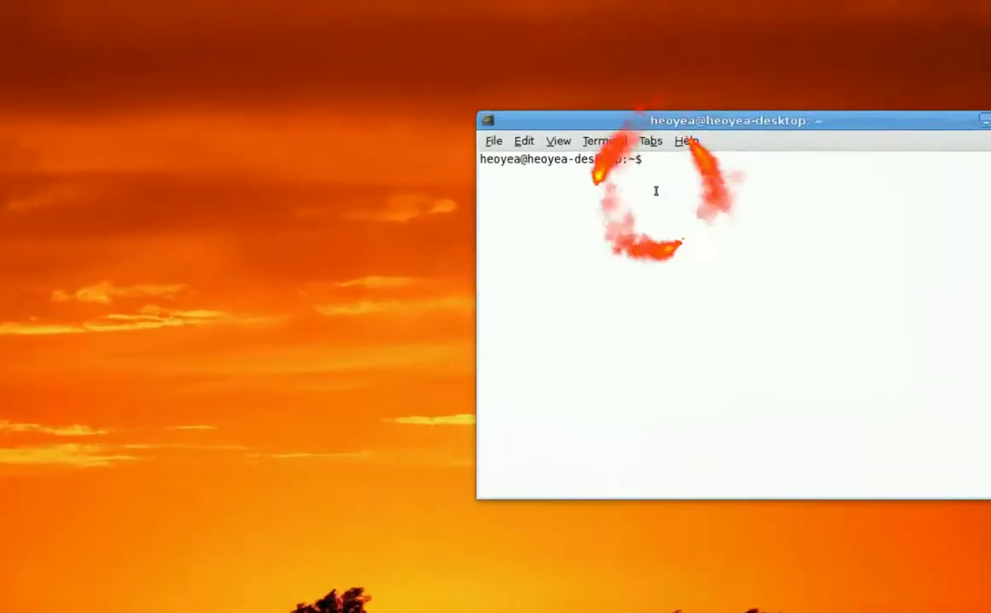
{"action": "scroll", "coordinate": [656, 191], "scroll_direction": "up", "scroll_amount": 2}
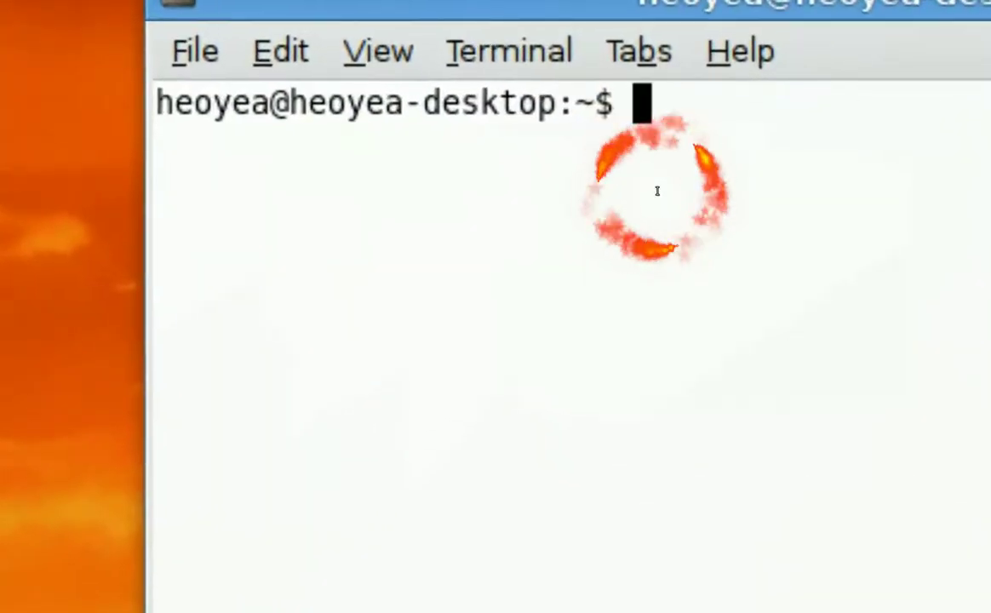
{"action": "type", "text": "bansh"}
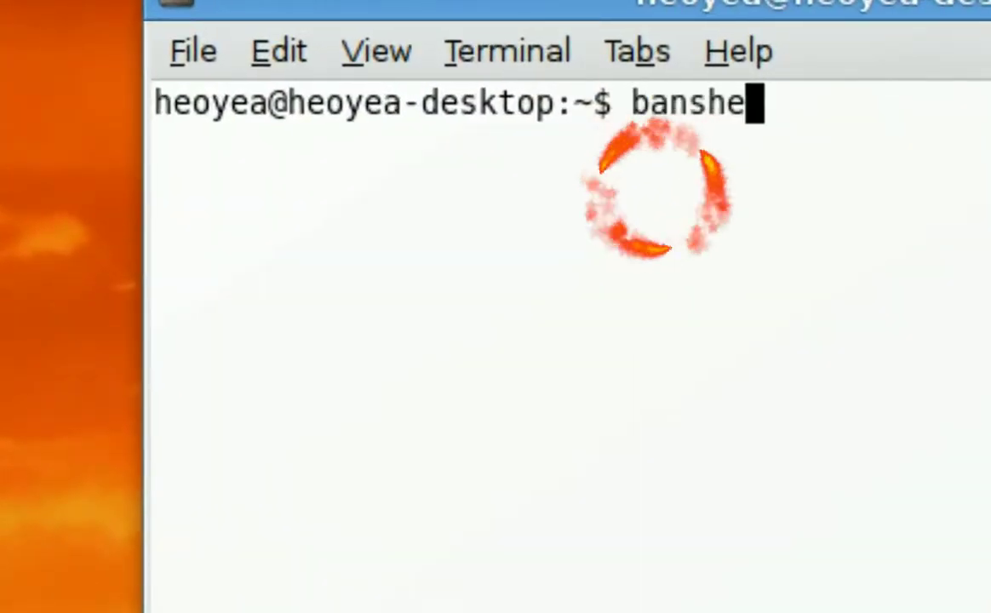
{"action": "type", "text": "e"}
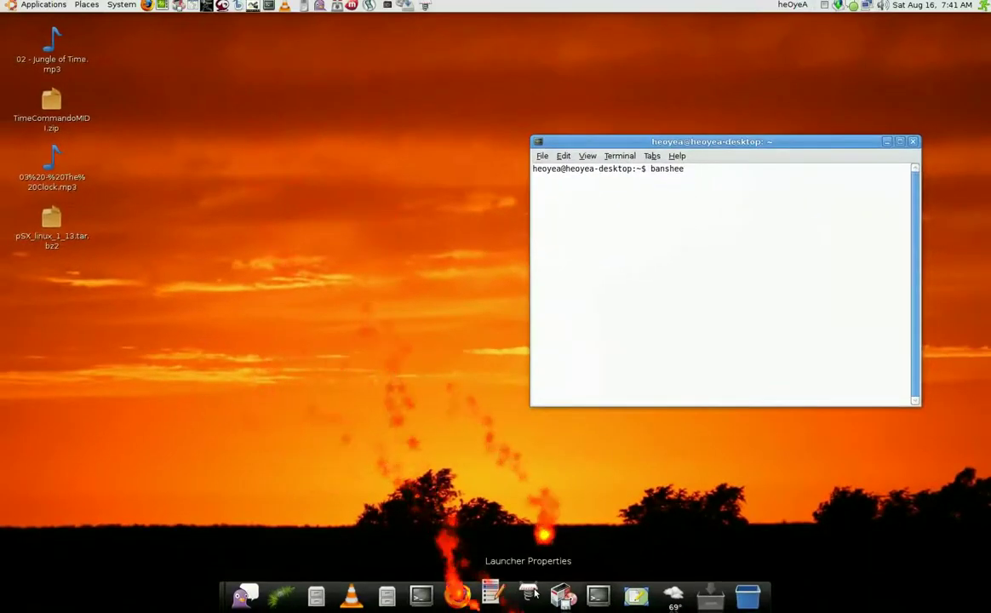
- Restore the Launcher Properties and Main Menu windows and highlight the launcher's command text
{"action": "left_click", "coordinate": [531, 594]}
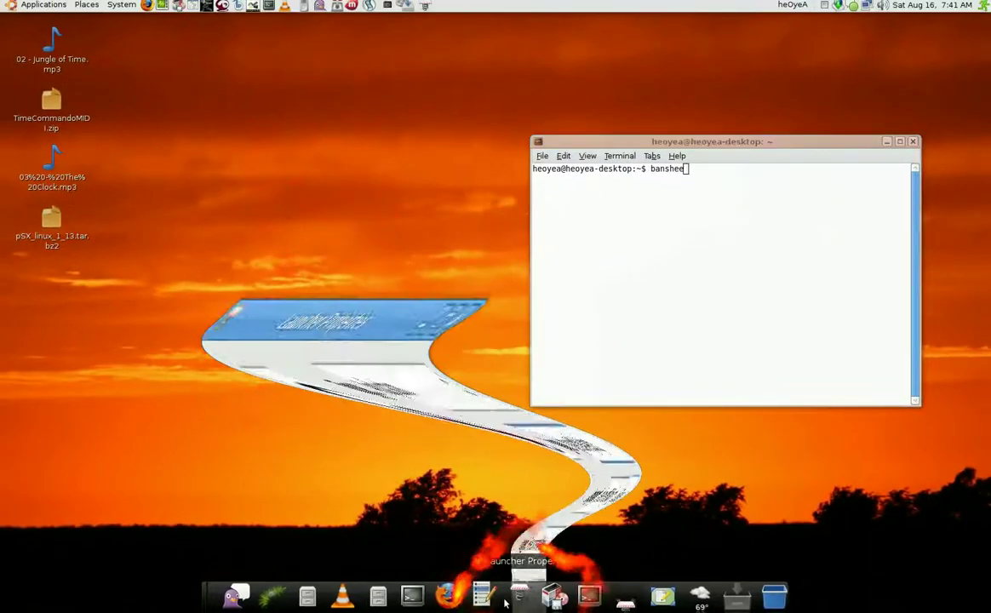
{"action": "left_click", "coordinate": [488, 593]}
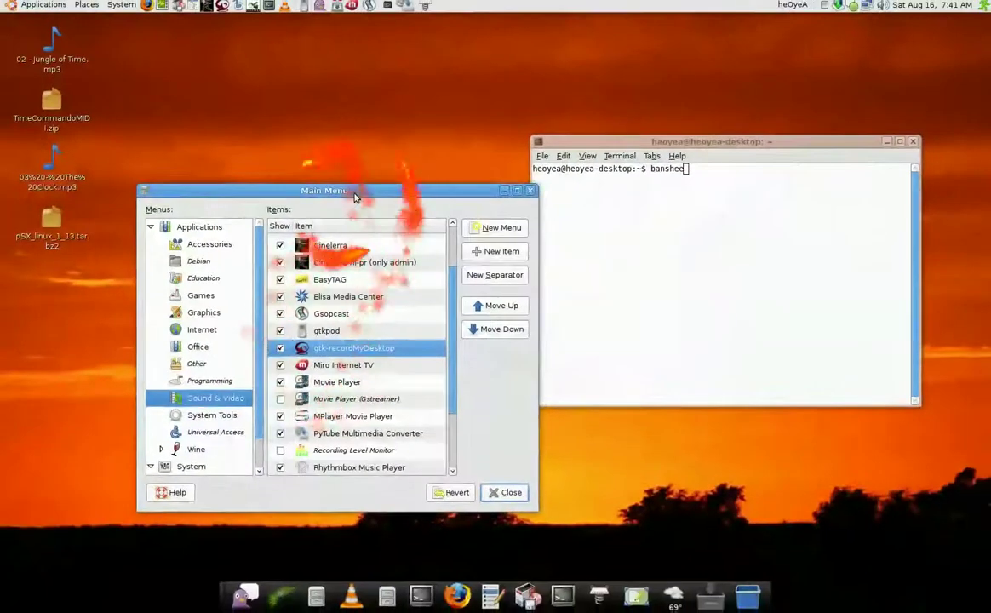
{"action": "left_click_drag", "start_coordinate": [351, 189], "coordinate": [541, 189]}
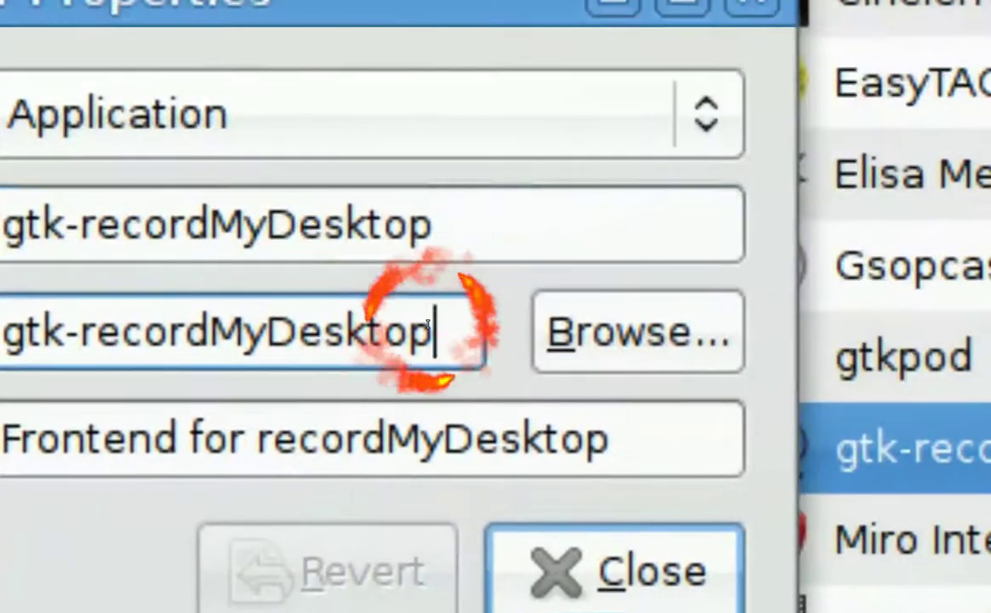
{"action": "left_click_drag", "start_coordinate": [430, 332], "coordinate": [42, 332]}
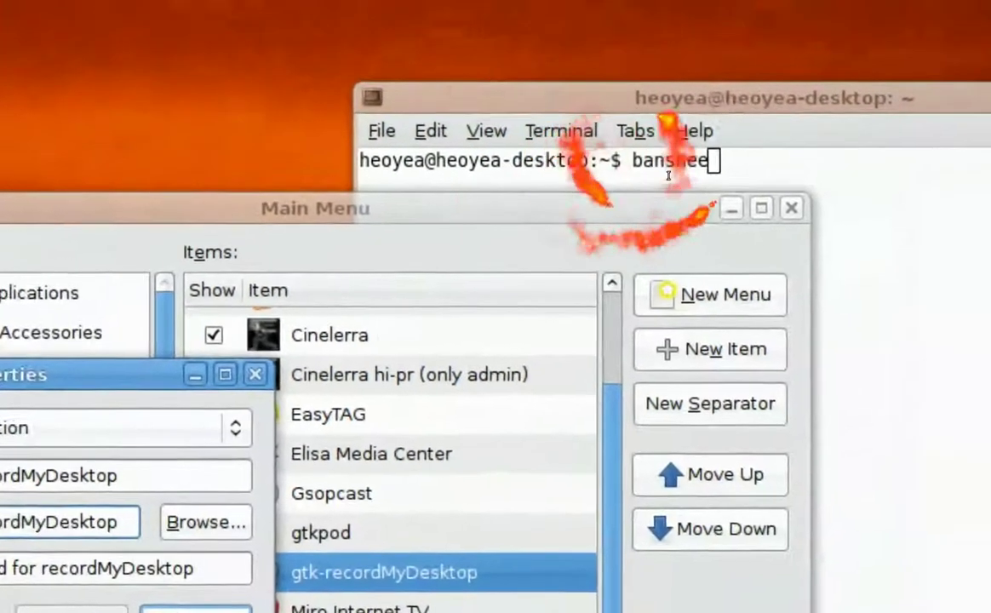
- Close the Launcher Properties dialog and the Main Menu editor, leaving the terminal
{"action": "left_click", "coordinate": [662, 180]}
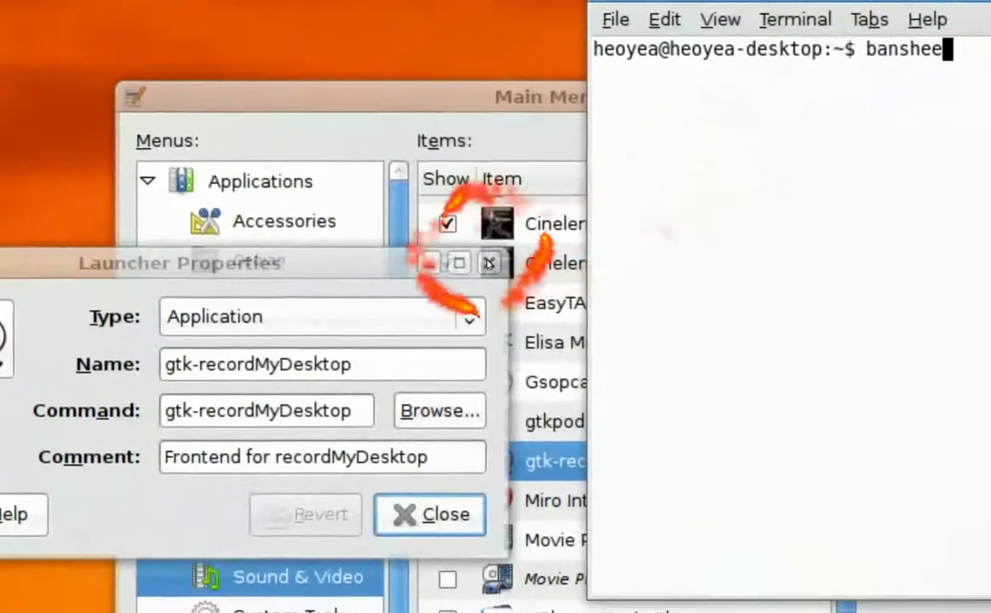
{"action": "left_click", "coordinate": [489, 264]}
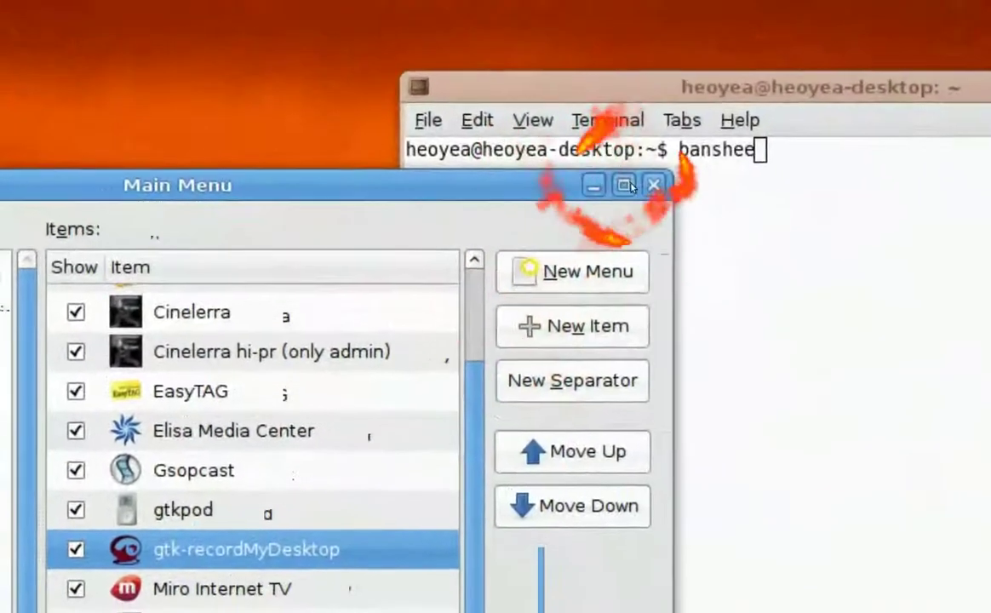
{"action": "left_click", "coordinate": [613, 236]}
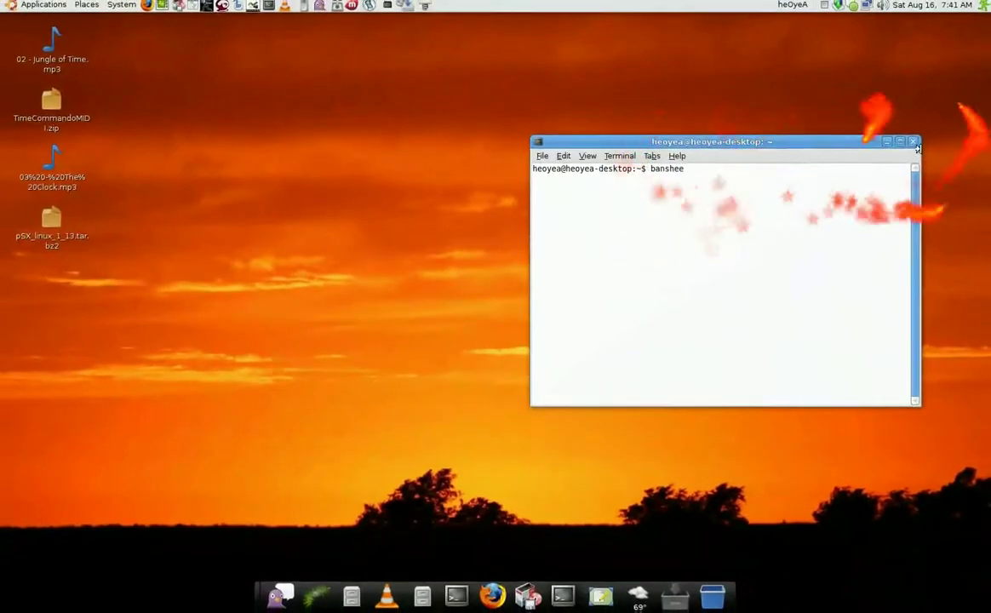
- Replace the old terminal with a fresh one moved up-right, and select pSX in .pSX
{"action": "left_click", "coordinate": [913, 143]}
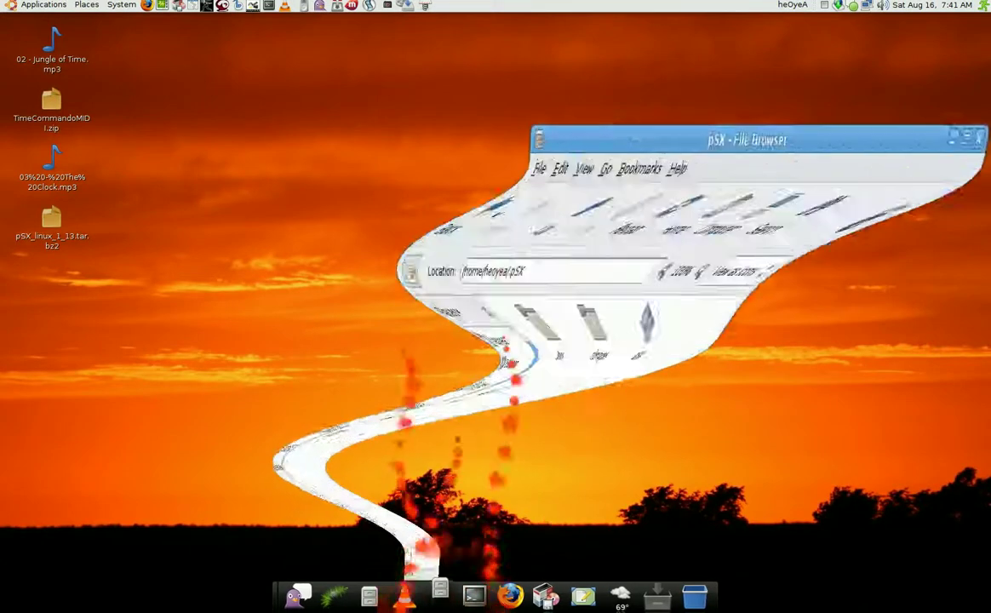
{"action": "left_click", "coordinate": [270, 7]}
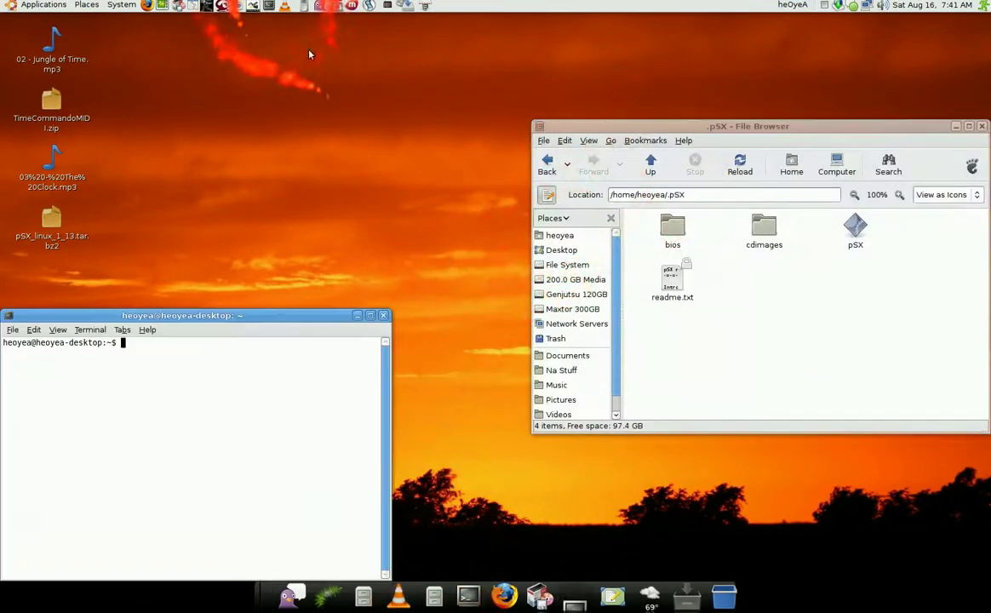
{"action": "left_click_drag", "start_coordinate": [228, 315], "coordinate": [365, 155]}
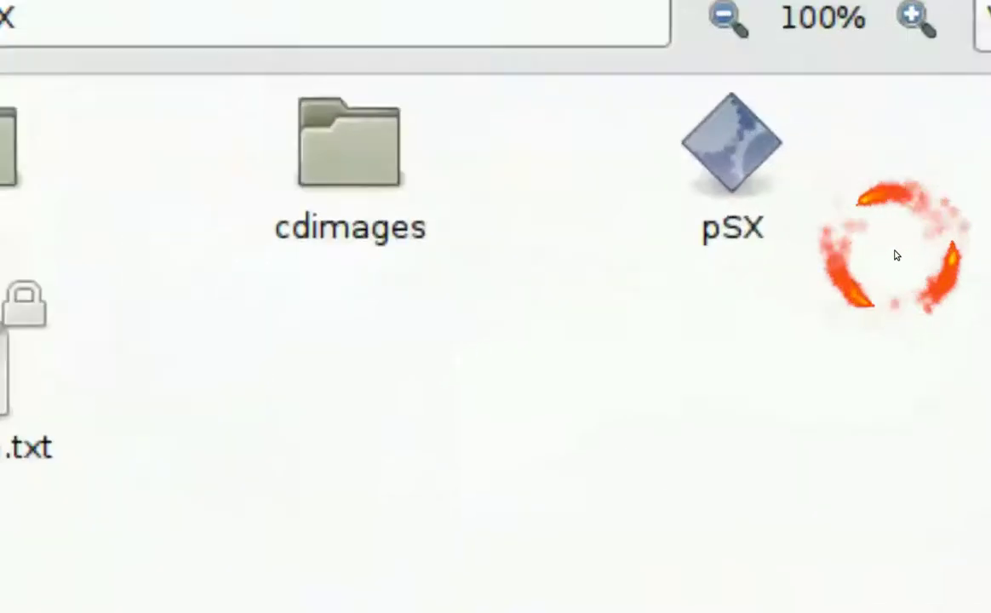
{"action": "left_click", "coordinate": [825, 196]}
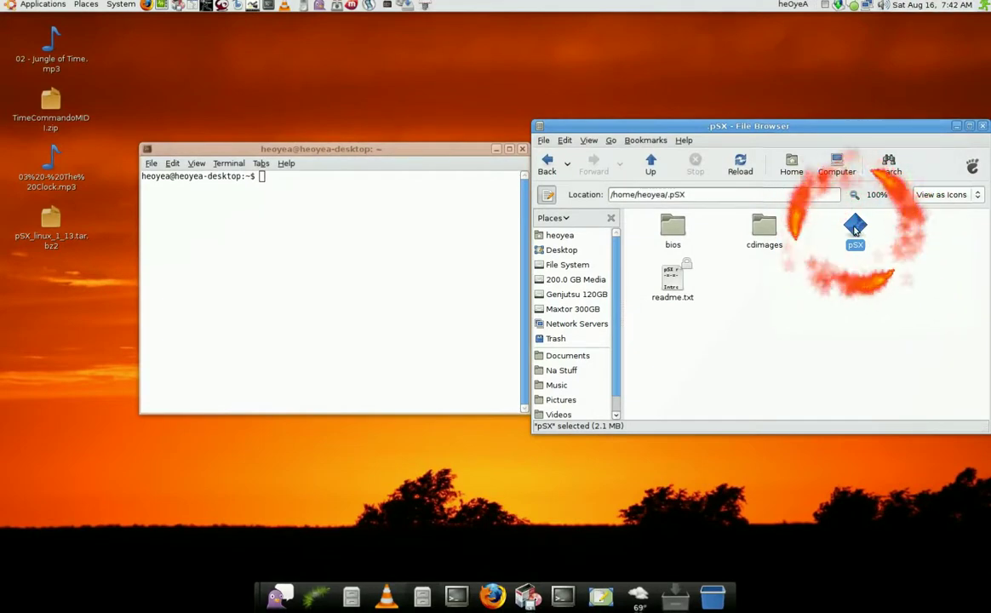
- Run pSX by dropping its path into the terminal, exposing the libgtkglext-x11-1.0 error
{"action": "left_click_drag", "start_coordinate": [855, 228], "coordinate": [388, 208]}
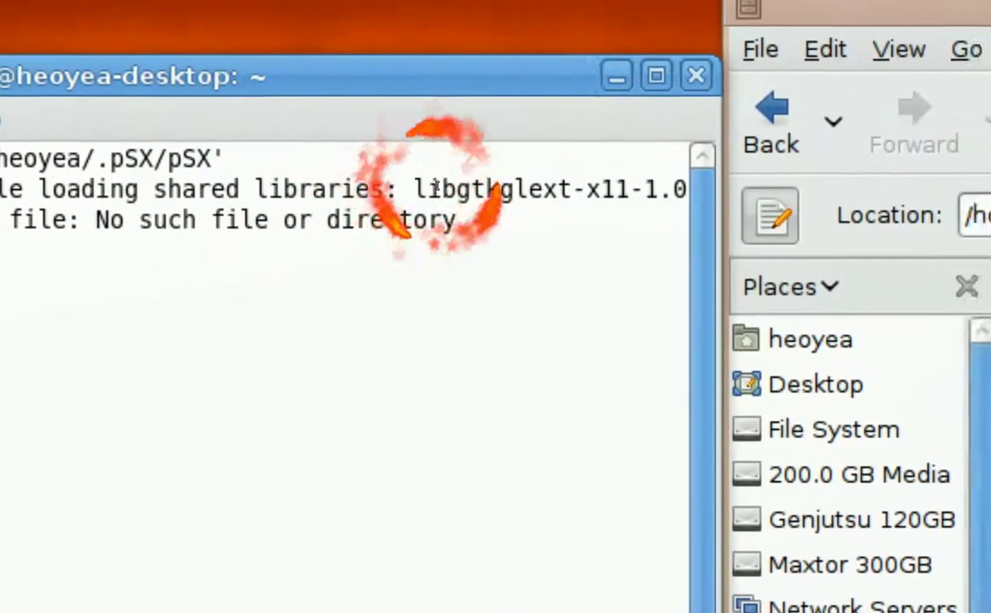
{"action": "left_click_drag", "start_coordinate": [434, 195], "coordinate": [550, 187]}
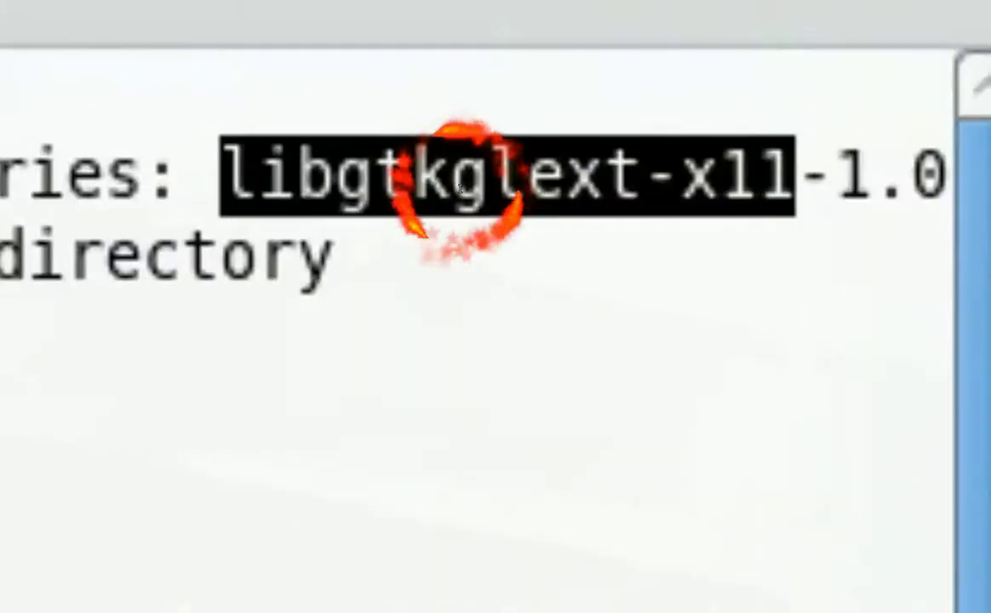
{"action": "left_click", "coordinate": [458, 189]}
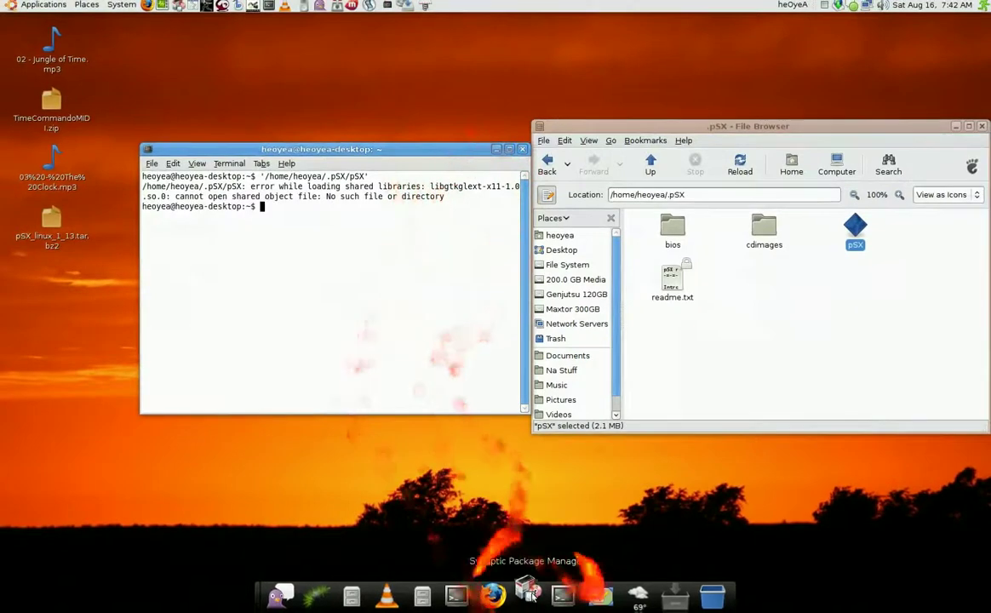
- Show Synaptic's seven libgtkglext search results beside the terminal and zoom on the list
{"action": "left_click", "coordinate": [528, 596]}
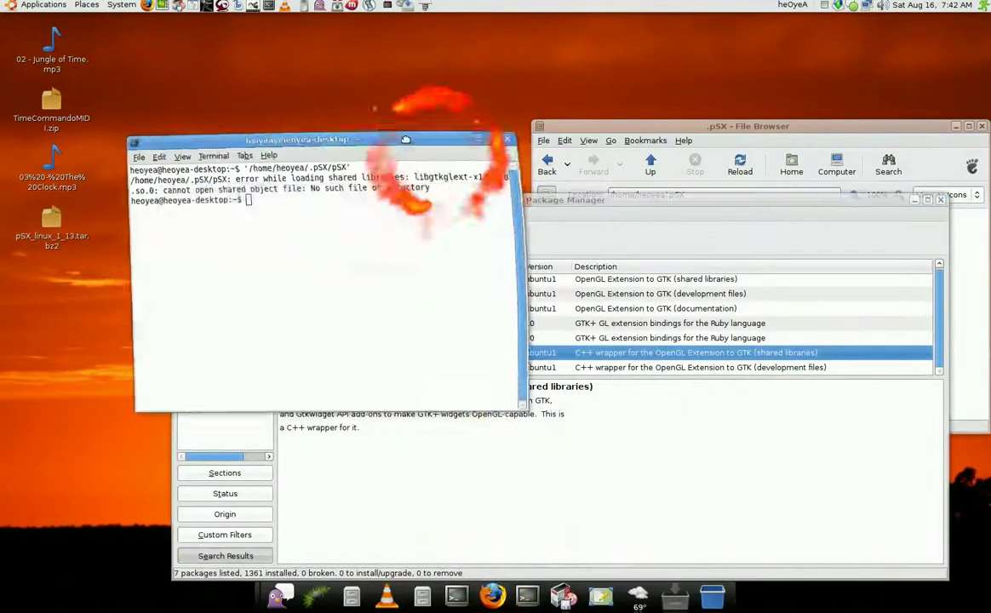
{"action": "left_click_drag", "start_coordinate": [440, 162], "coordinate": [343, 116]}
{"action": "left_click", "coordinate": [375, 201]}
{"action": "scroll", "coordinate": [358, 298], "scroll_direction": "up", "scroll_amount": 3}
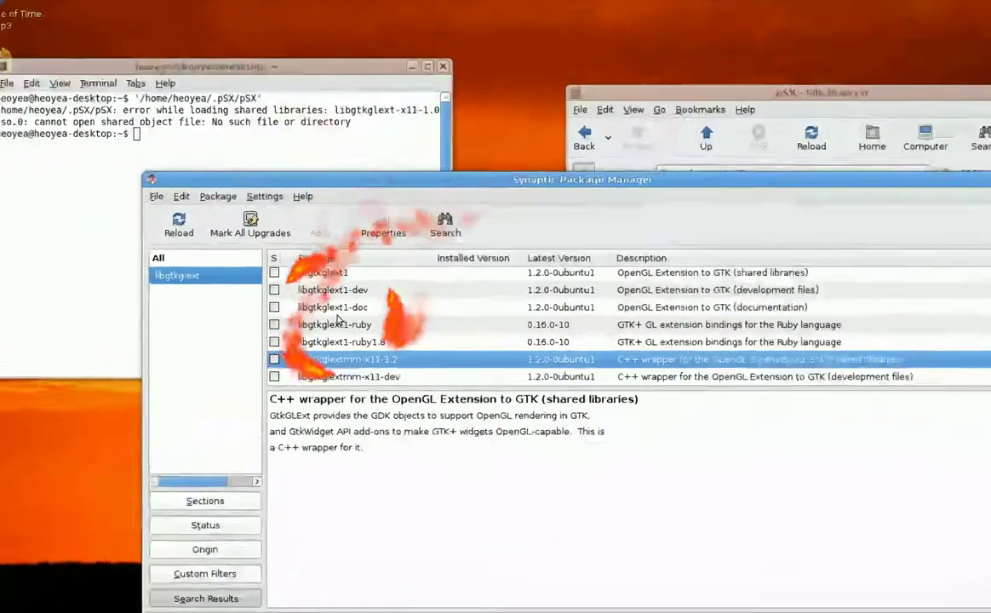
{"action": "left_click_drag", "start_coordinate": [323, 272], "coordinate": [306, 286]}
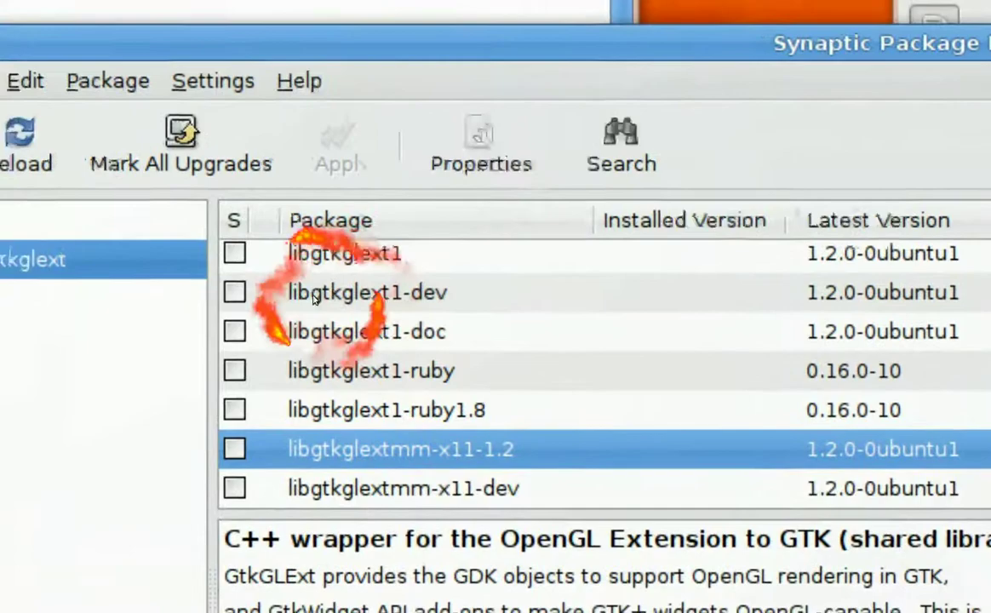
{"action": "scroll", "coordinate": [298, 315], "scroll_direction": "up", "scroll_amount": 2}
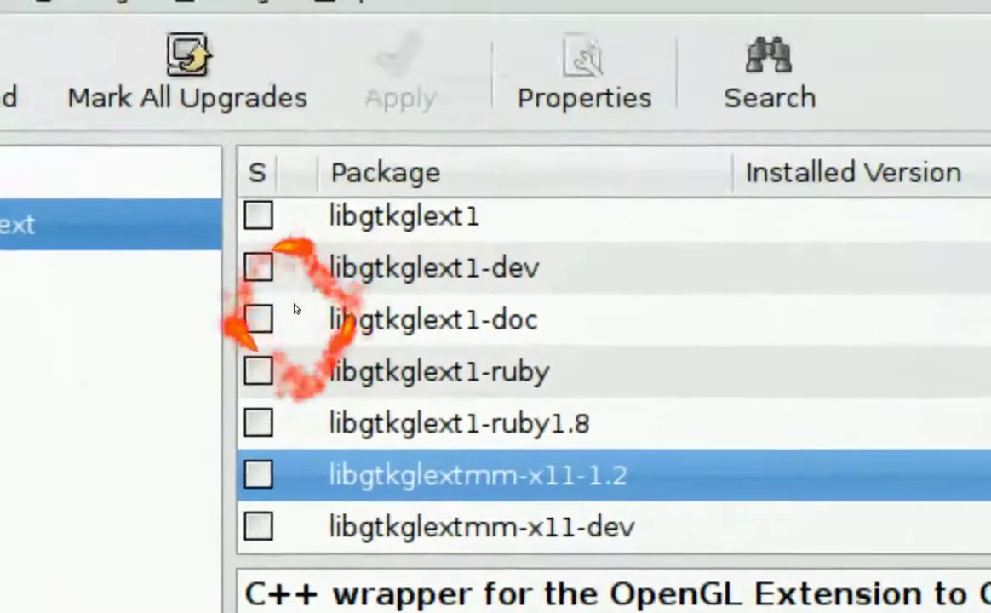
{"action": "scroll", "coordinate": [294, 311], "scroll_direction": "down", "scroll_amount": 3}
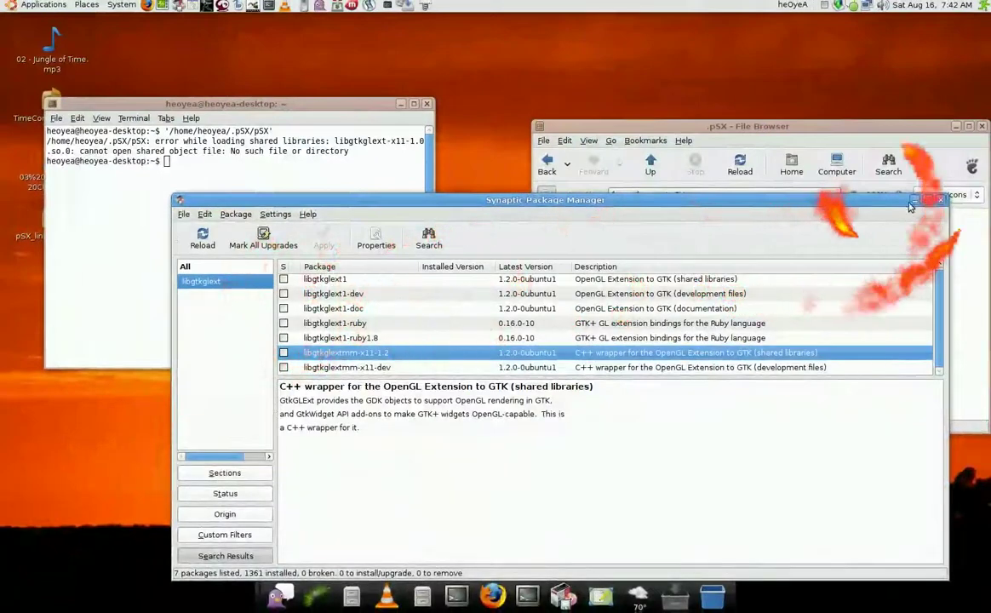
- Close Synaptic, zoom on the libgtkglext error, and shift the terminal down-right beside .pSX
{"action": "left_click", "coordinate": [940, 199]}
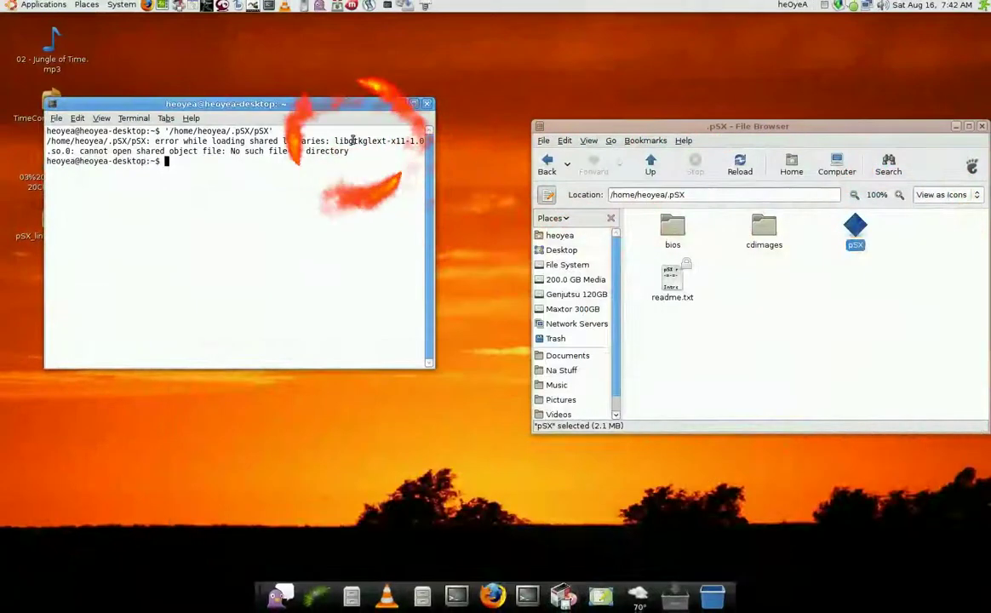
{"action": "scroll", "coordinate": [352, 139], "scroll_direction": "up", "scroll_amount": 5}
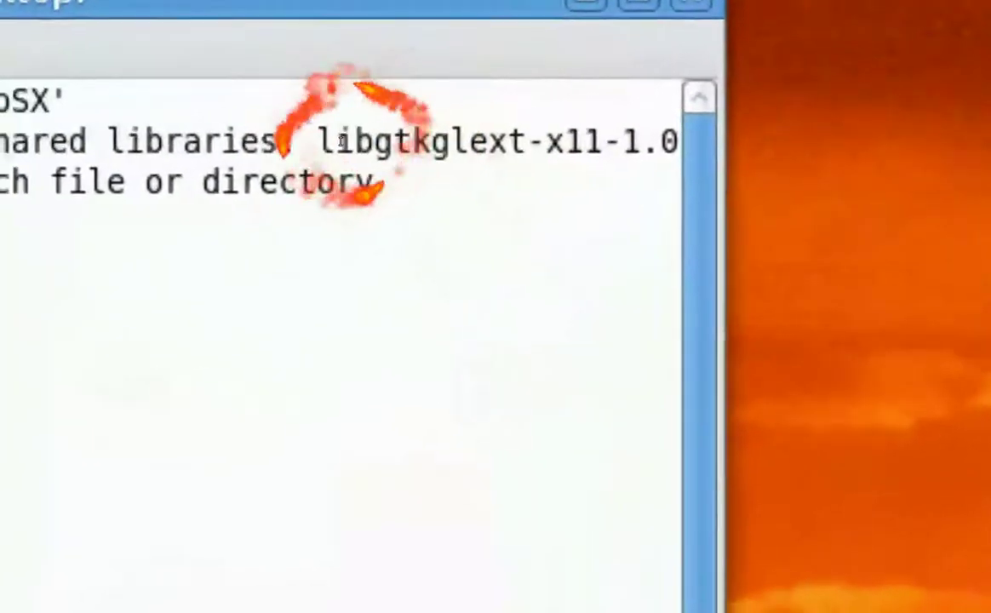
{"action": "scroll", "coordinate": [341, 141], "scroll_direction": "up", "scroll_amount": 2}
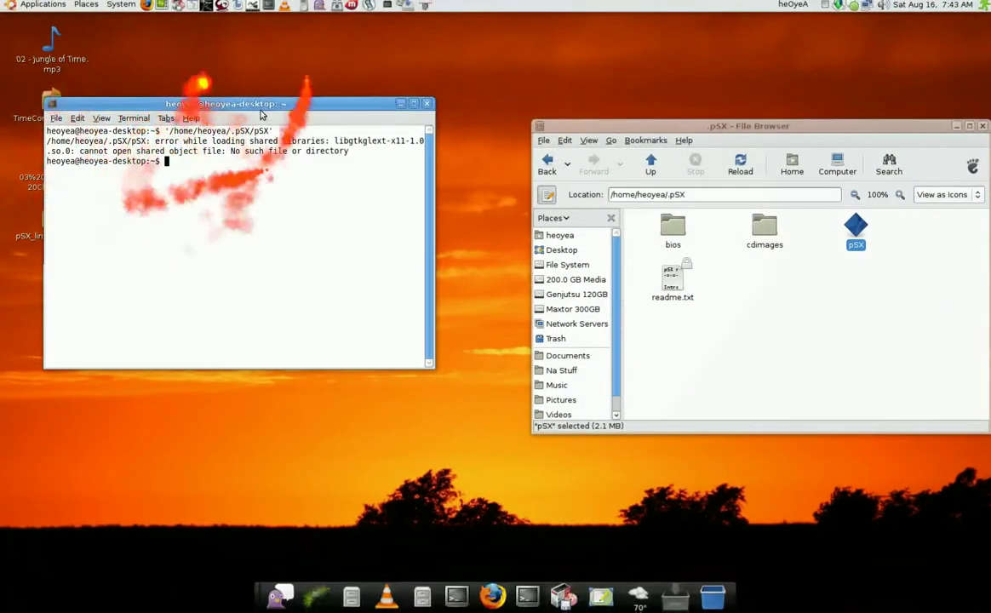
{"action": "left_click_drag", "start_coordinate": [271, 108], "coordinate": [304, 167]}
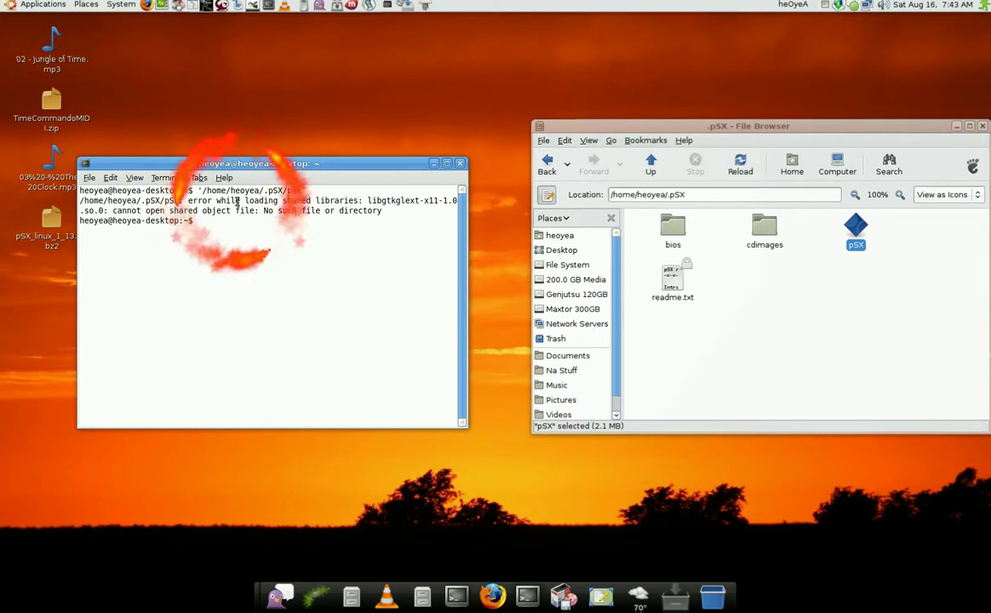
{"action": "left_click_drag", "start_coordinate": [273, 163], "coordinate": [299, 184]}
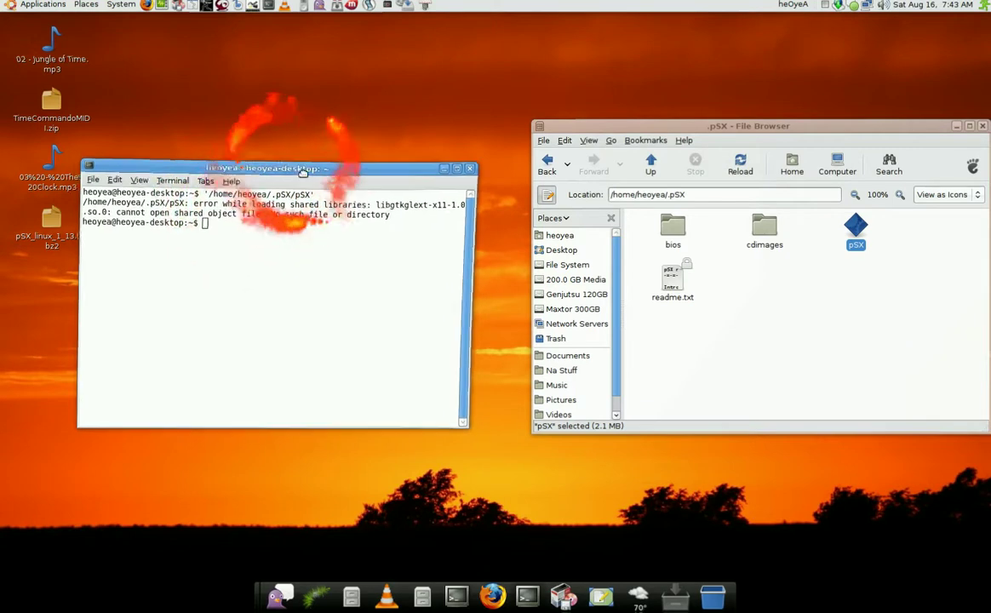